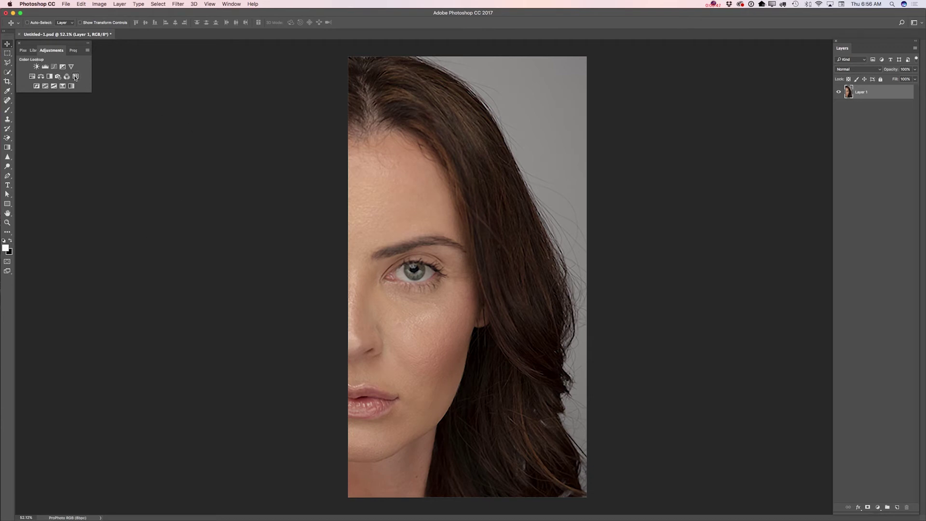
- Add a Color Lookup adjustment layer above Layer 1 in the portrait
{"action": "left_click", "coordinate": [77, 75]}
- Grade the portrait with the Moonlight.3DL lookup table
{"action": "left_click", "coordinate": [88, 74]}
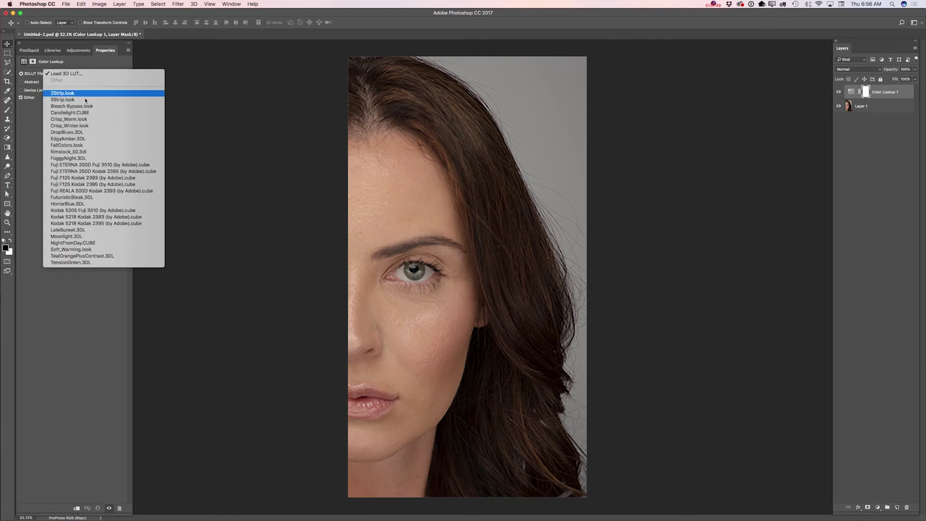
{"action": "left_click", "coordinate": [88, 237]}
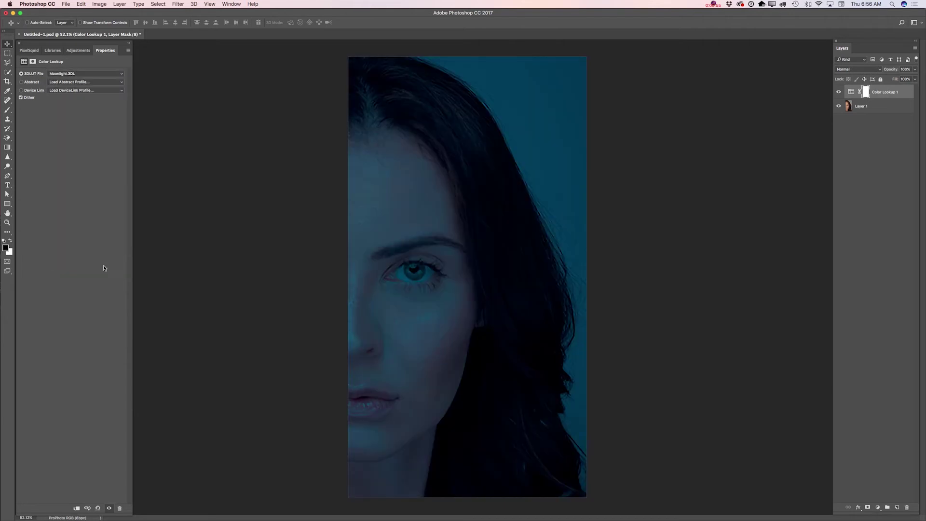
{"action": "left_click", "coordinate": [77, 51]}
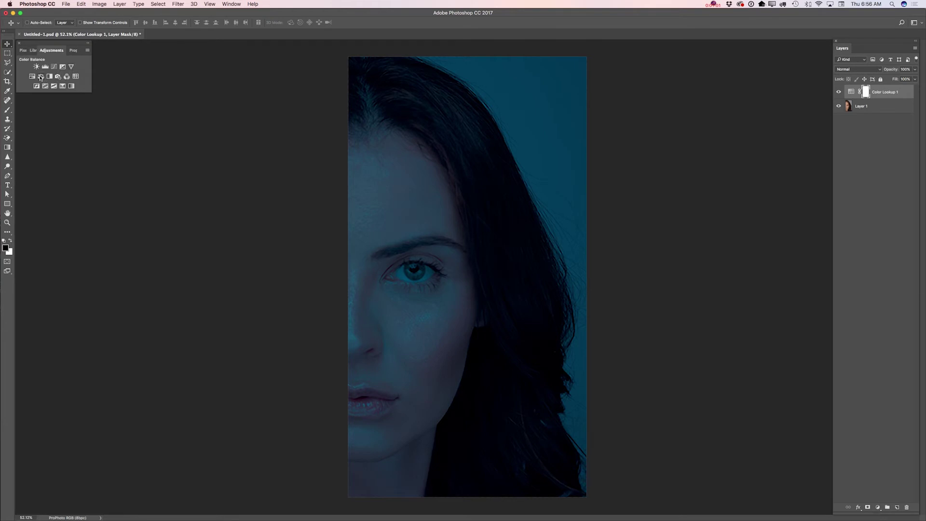
- Add a Color Balance layer with midtones Yellow/Blue +32 and Cyan/Red -16
{"action": "left_click", "coordinate": [41, 77]}
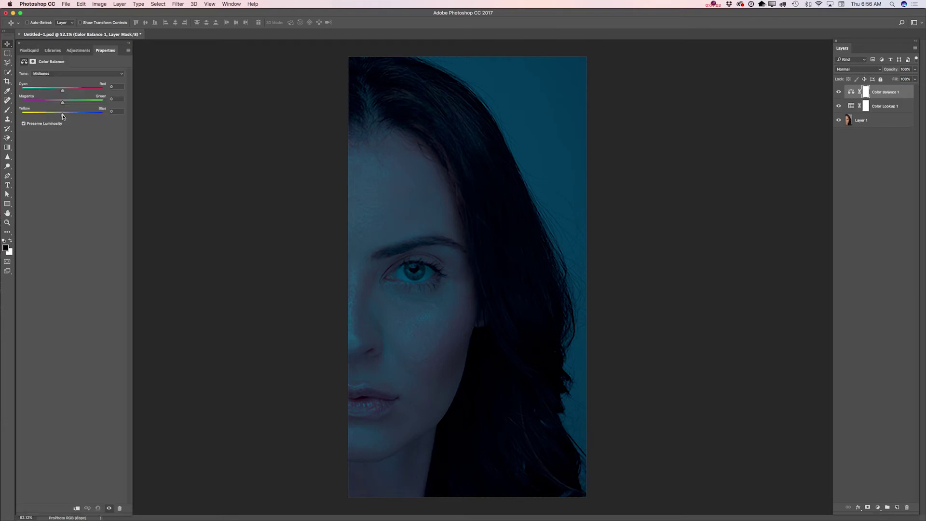
{"action": "left_click_drag", "start_coordinate": [63, 115], "coordinate": [76, 116]}
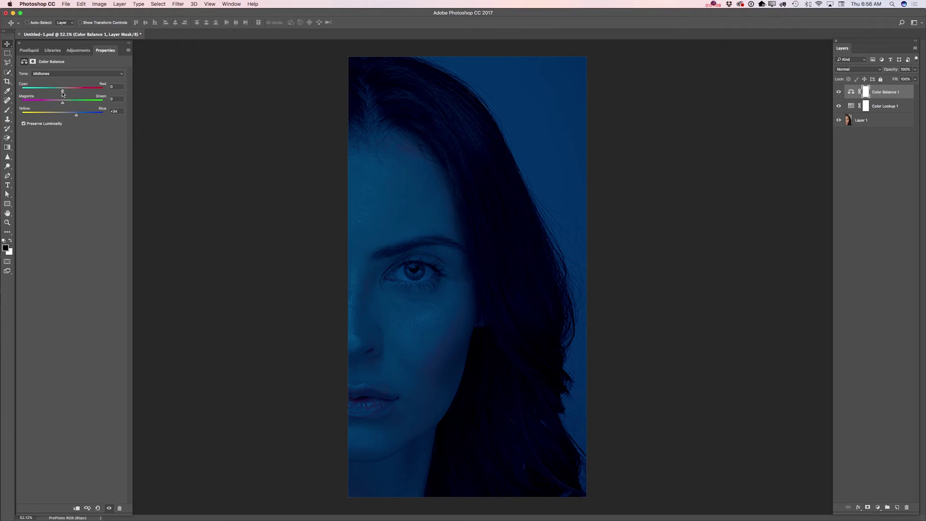
{"action": "left_click_drag", "start_coordinate": [61, 92], "coordinate": [56, 92]}
{"action": "left_click", "coordinate": [78, 52]}
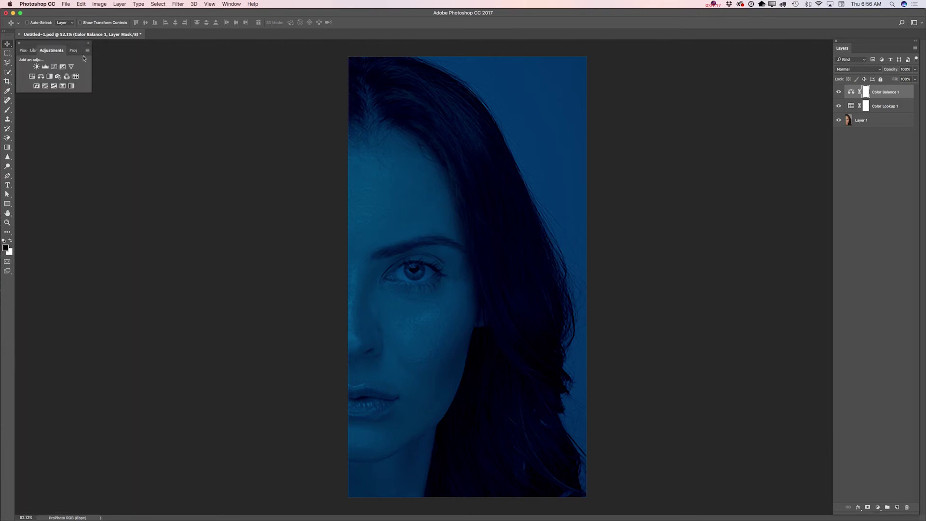
- Add a second Color Balance layer nudging Cyan/Red to -2
{"action": "left_click", "coordinate": [42, 79]}
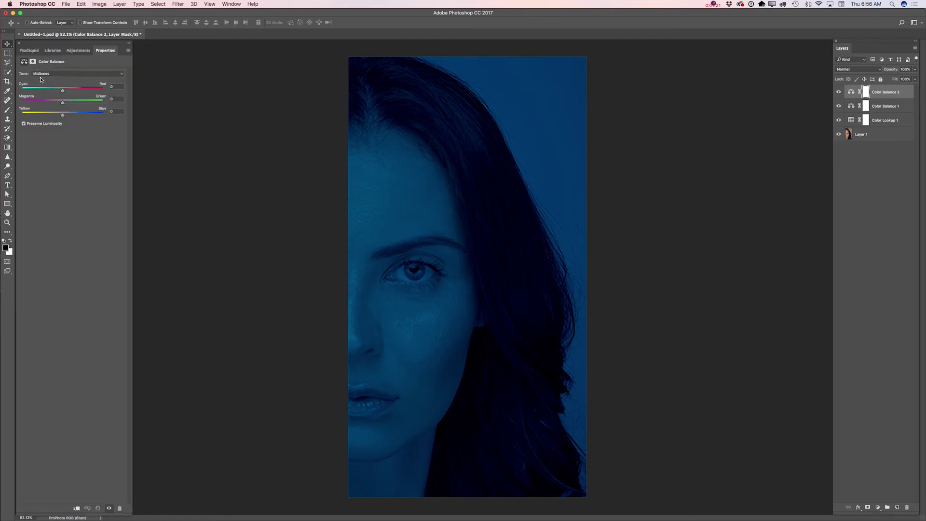
{"action": "left_click_drag", "start_coordinate": [63, 91], "coordinate": [71, 117]}
{"action": "left_click", "coordinate": [78, 50]}
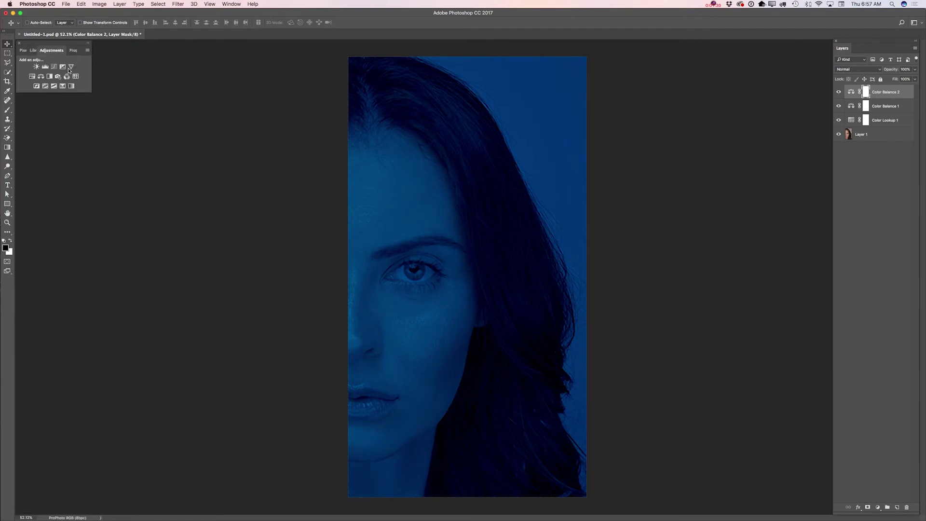
- Add a Hue/Saturation layer with Hue +4 and Lightness -5
{"action": "left_click", "coordinate": [31, 76]}
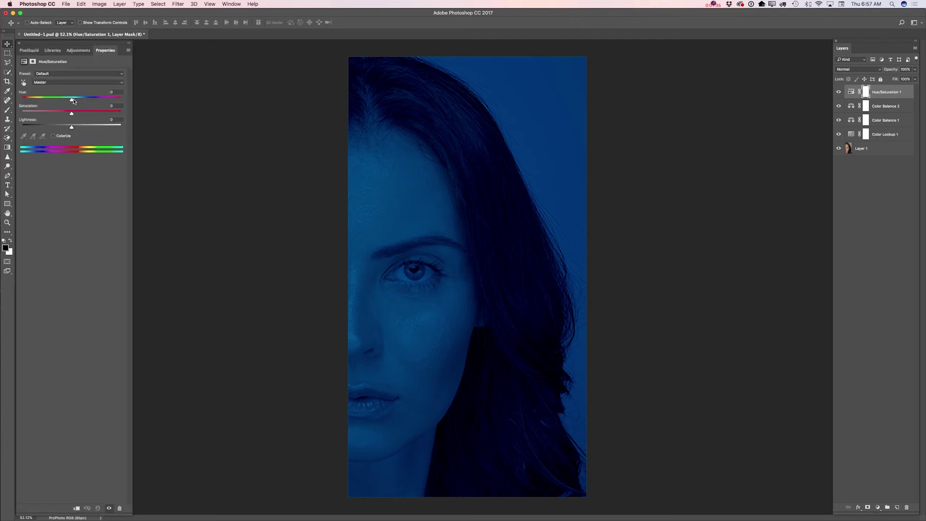
{"action": "left_click_drag", "start_coordinate": [73, 101], "coordinate": [70, 129]}
{"action": "left_click_drag", "start_coordinate": [71, 130], "coordinate": [70, 129]}
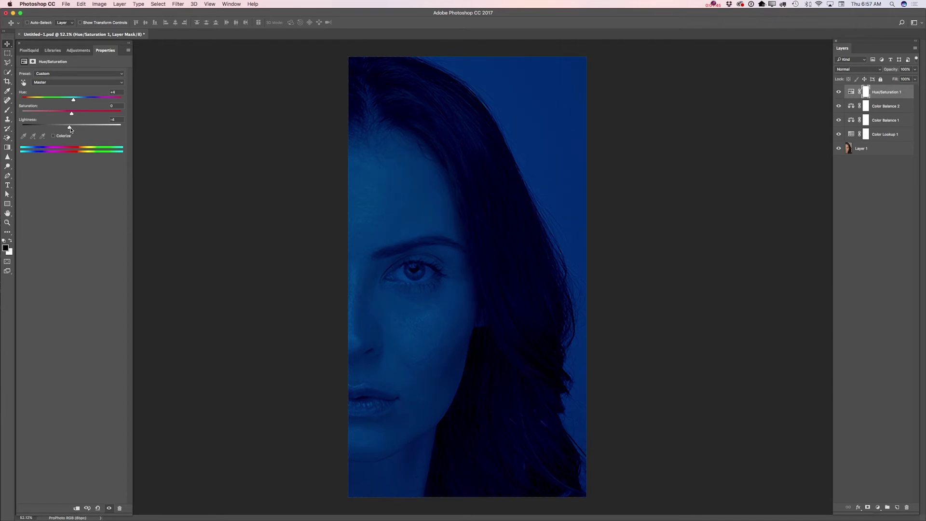
- Merge all visible layers into one pixel layer
{"action": "left_click", "coordinate": [915, 52]}
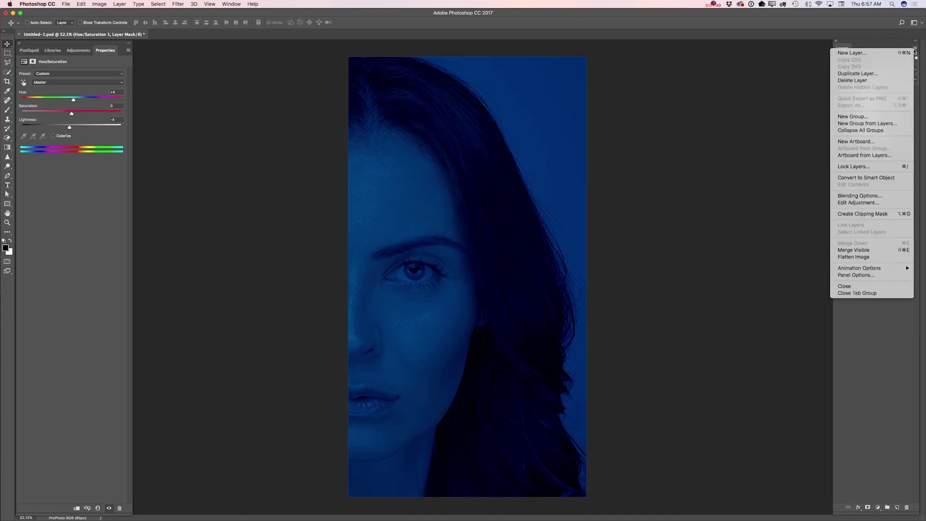
{"action": "left_click", "coordinate": [850, 251]}
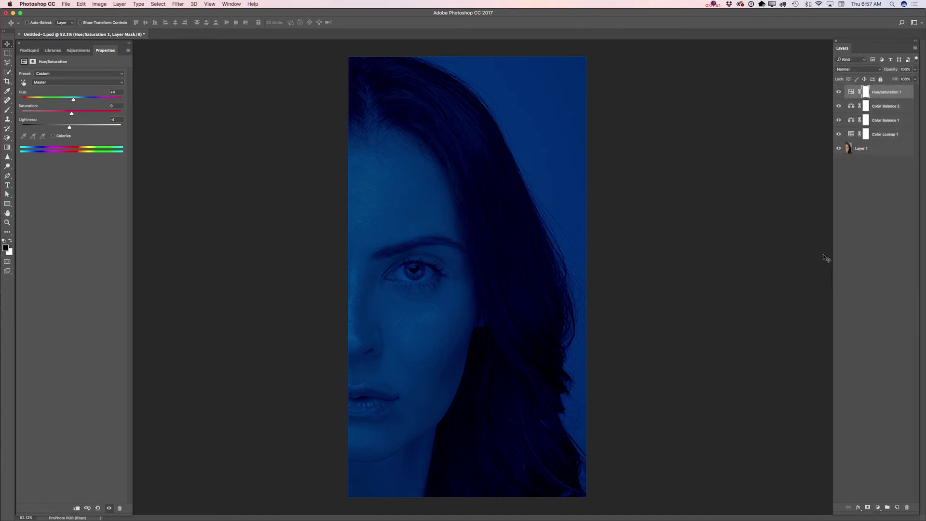
{"action": "left_click", "coordinate": [178, 4]}
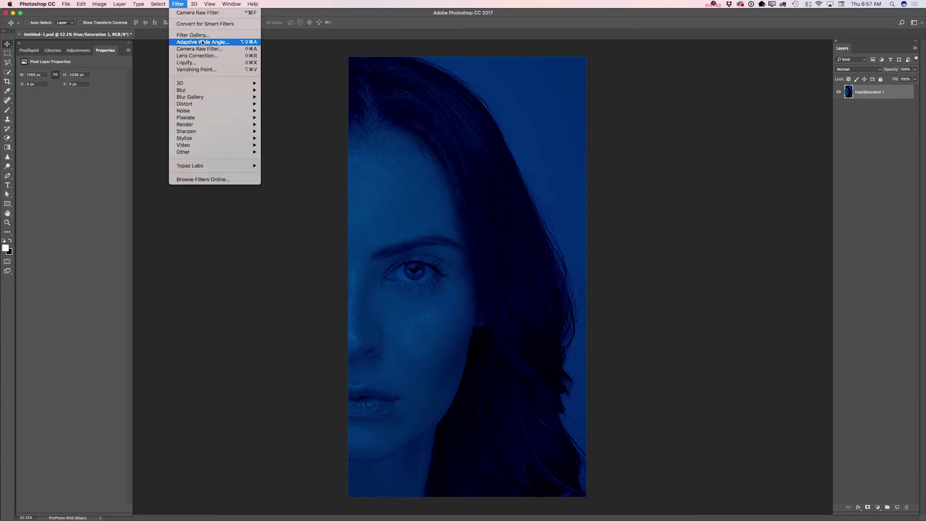
- In Camera Raw, set Exposure -0.05 and Tone Curve Highlights -9, Lights +32
{"action": "left_click", "coordinate": [216, 50]}
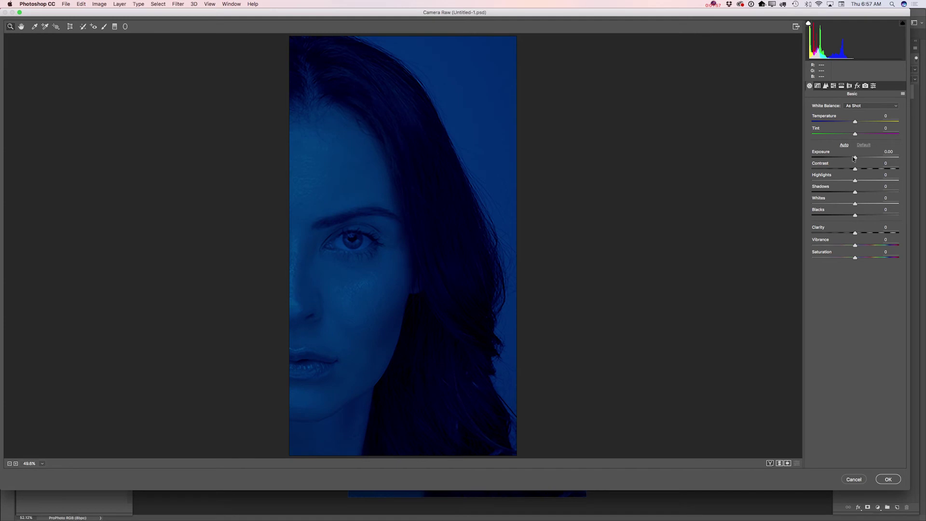
{"action": "left_click_drag", "start_coordinate": [855, 159], "coordinate": [875, 192]}
{"action": "left_click", "coordinate": [823, 87]}
{"action": "left_click", "coordinate": [818, 86]}
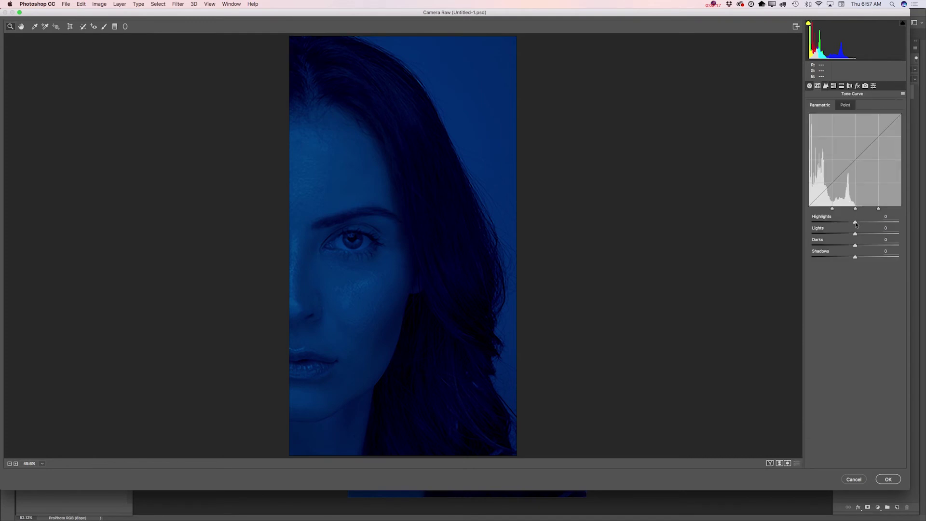
{"action": "mouse_move", "coordinate": [854, 223]}
{"action": "left_mouse_down"}
{"action": "mouse_move", "coordinate": [834, 226]}
{"action": "mouse_move", "coordinate": [869, 234]}
{"action": "left_mouse_up"}
{"action": "left_click_drag", "start_coordinate": [869, 235], "coordinate": [868, 234]}
- Add Dehaze +3 and apply the Camera Raw filter
{"action": "left_click", "coordinate": [858, 85]}
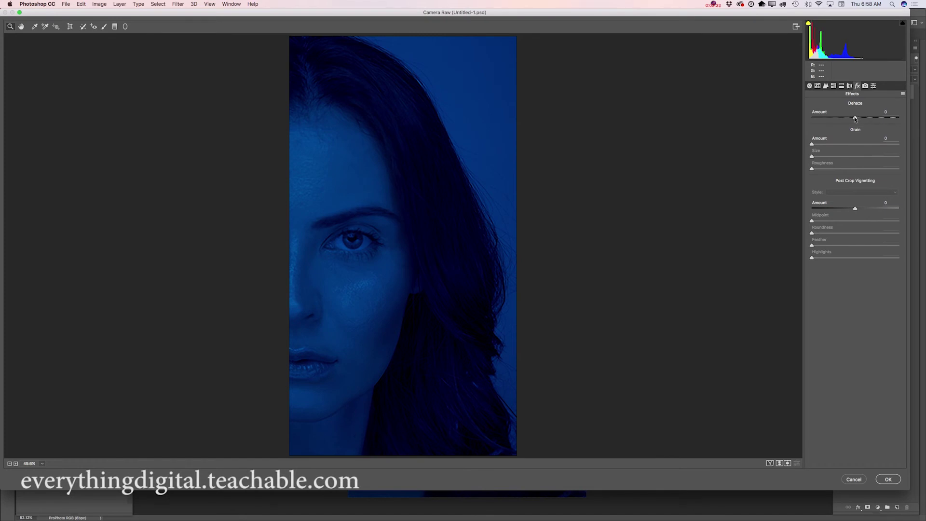
{"action": "left_click_drag", "start_coordinate": [855, 119], "coordinate": [857, 119]}
{"action": "left_click_drag", "start_coordinate": [857, 120], "coordinate": [857, 121]}
{"action": "left_click", "coordinate": [888, 479]}
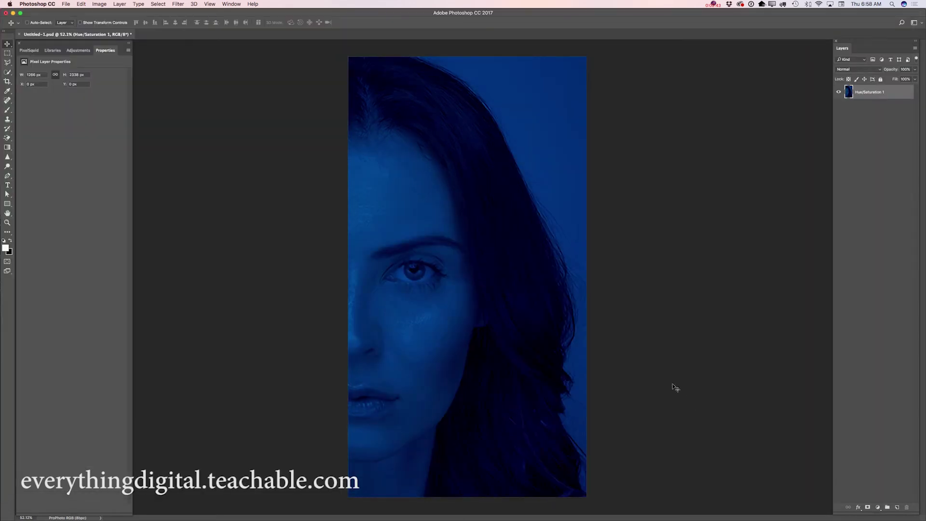
{"action": "left_click", "coordinate": [76, 52]}
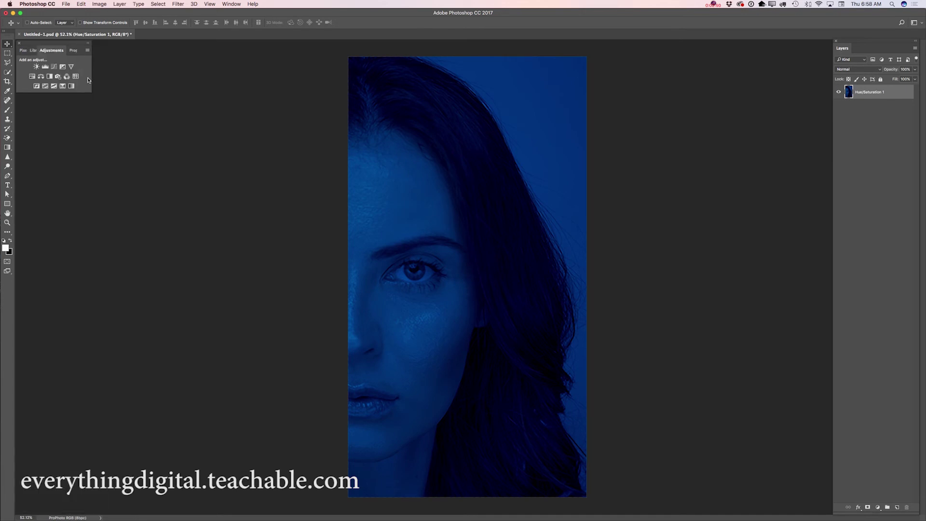
- Add a Levels layer with black input near 12, then merge visible layers
{"action": "left_click", "coordinate": [45, 66]}
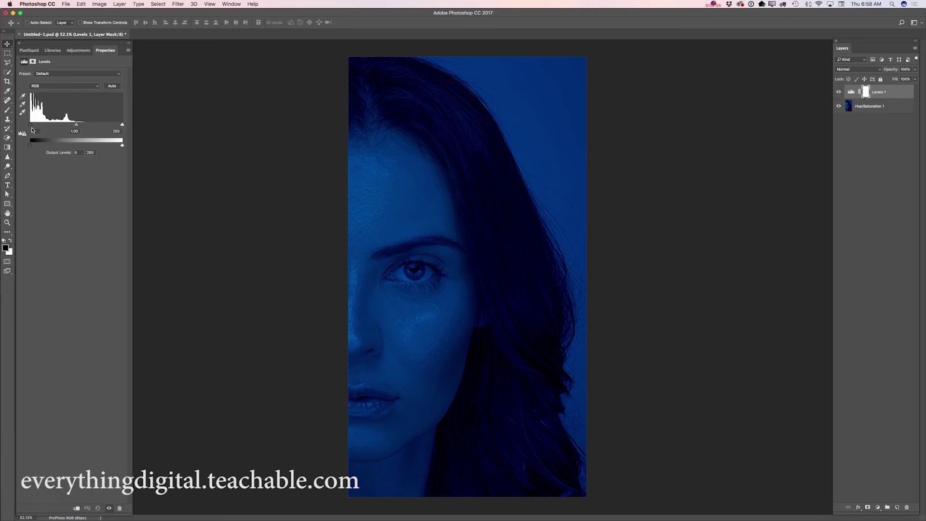
{"action": "left_click_drag", "start_coordinate": [30, 126], "coordinate": [75, 126]}
{"action": "left_click", "coordinate": [915, 49]}
{"action": "left_click", "coordinate": [870, 250]}
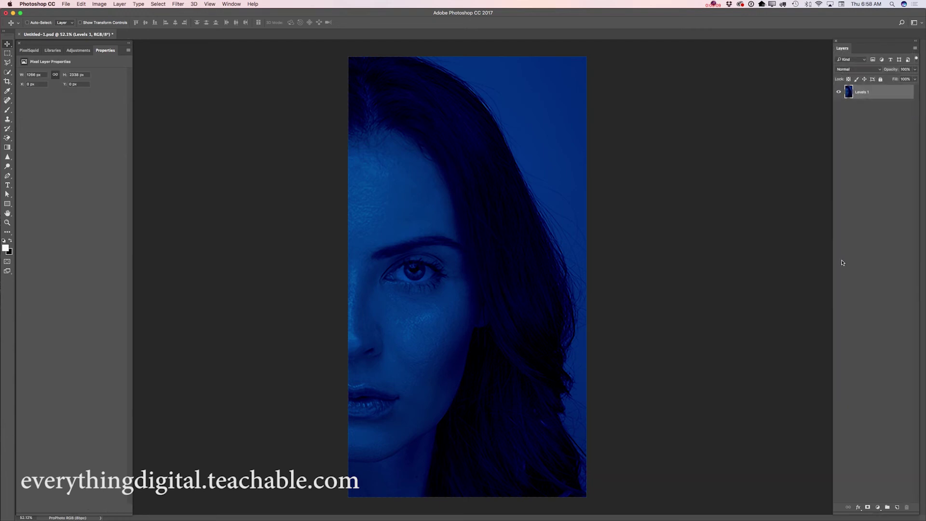
- Select the Dodge tool with its range set to Highlights
{"action": "left_click", "coordinate": [6, 167]}
{"action": "left_click", "coordinate": [28, 168]}
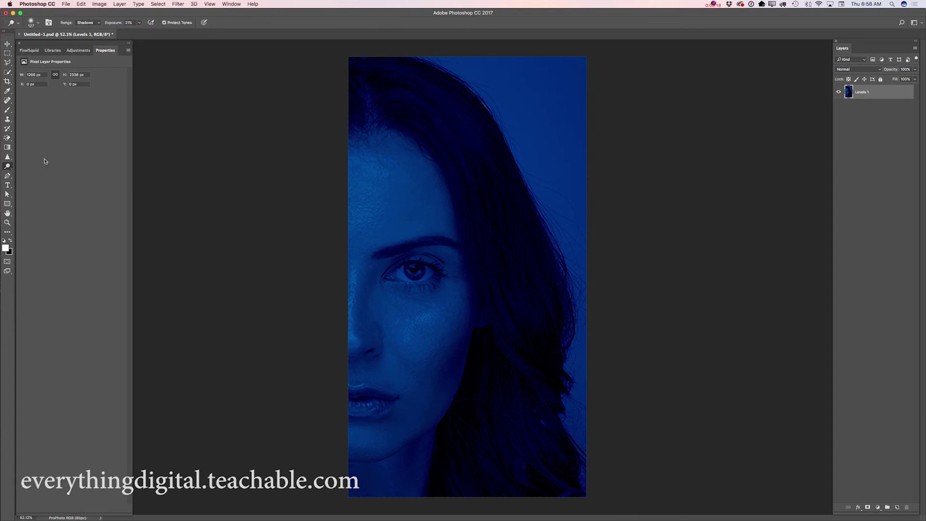
{"action": "left_click", "coordinate": [101, 25]}
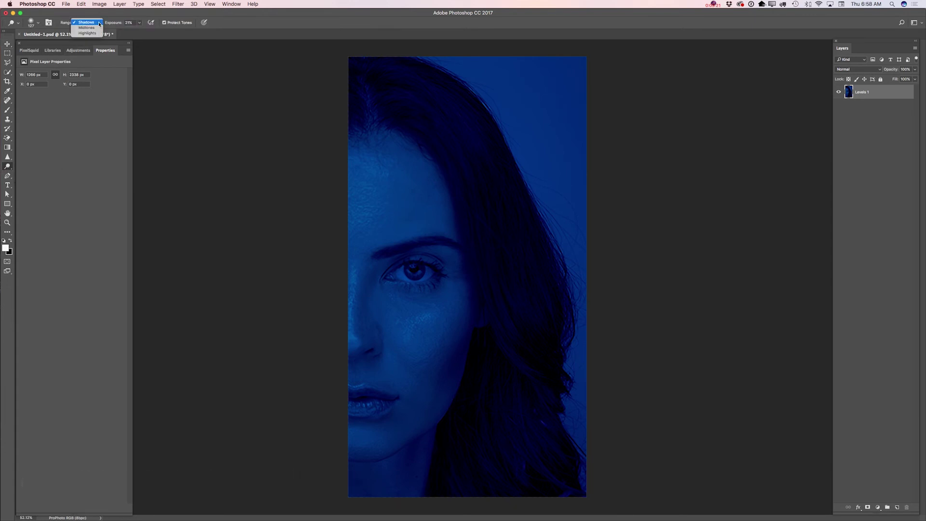
{"action": "left_click", "coordinate": [96, 34]}
{"action": "left_click", "coordinate": [140, 23]}
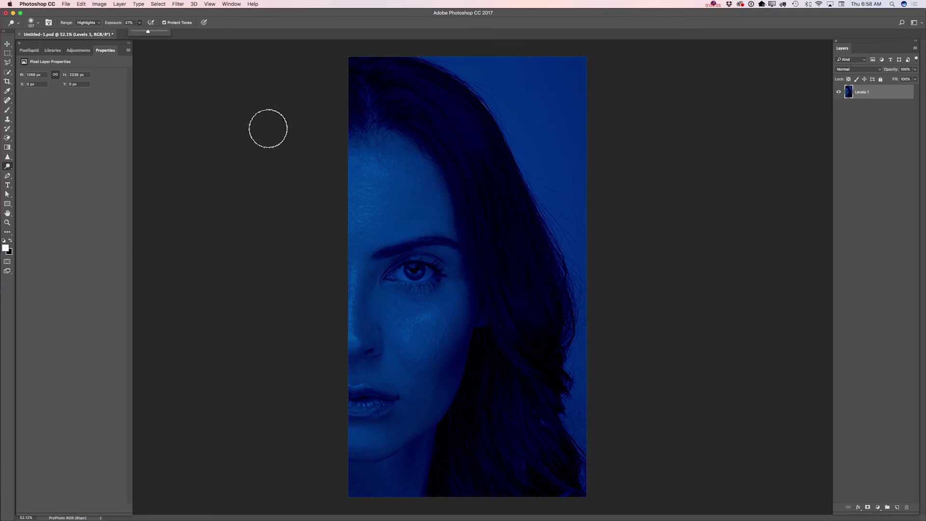
- Set the dodge brush to about 102 px with 17% exposure
{"action": "right_click", "coordinate": [524, 177]}
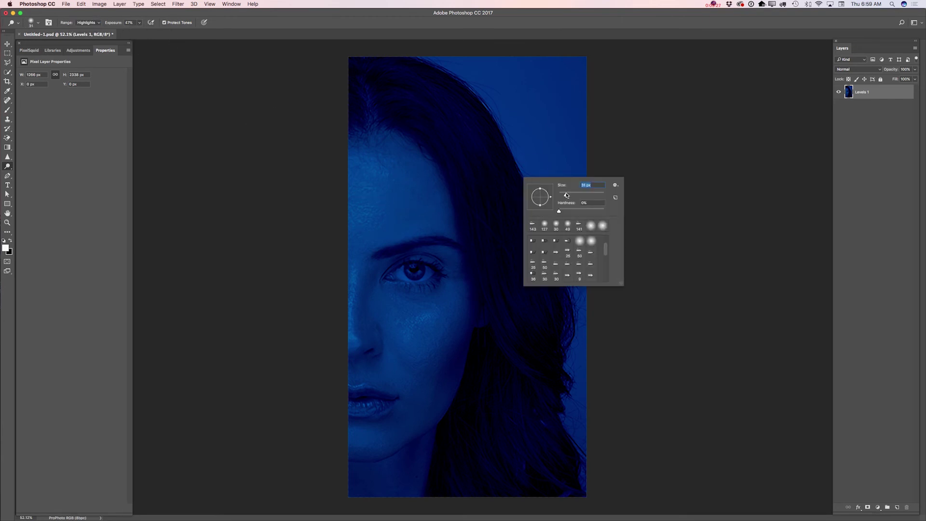
{"action": "key", "text": "Return"}
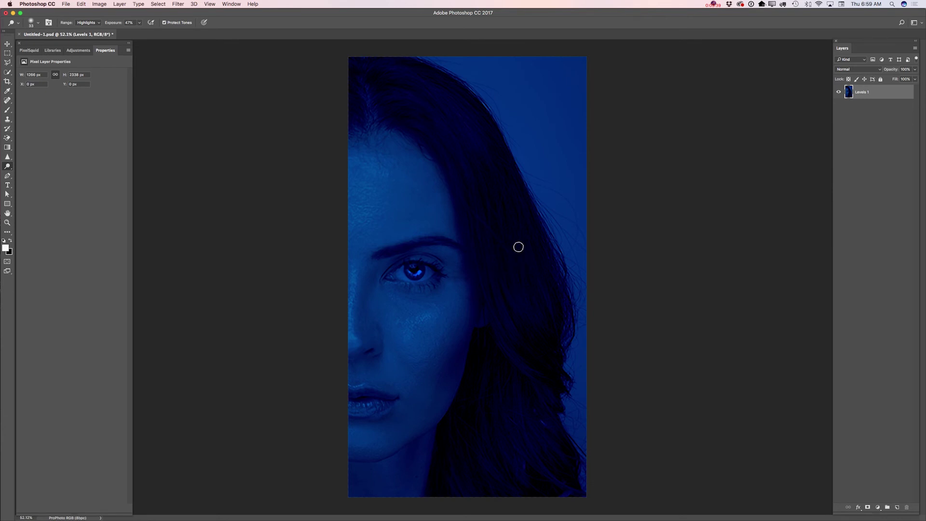
{"action": "right_click", "coordinate": [483, 146]}
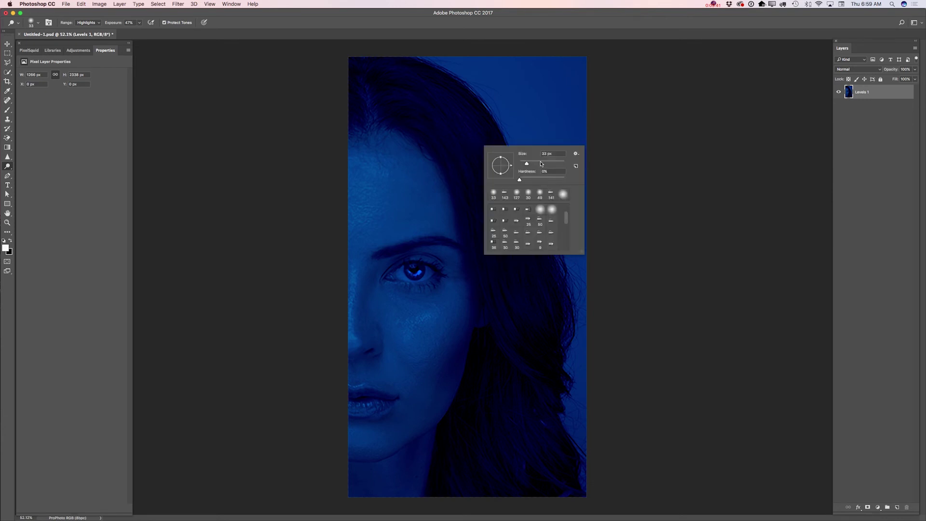
{"action": "left_click", "coordinate": [543, 164]}
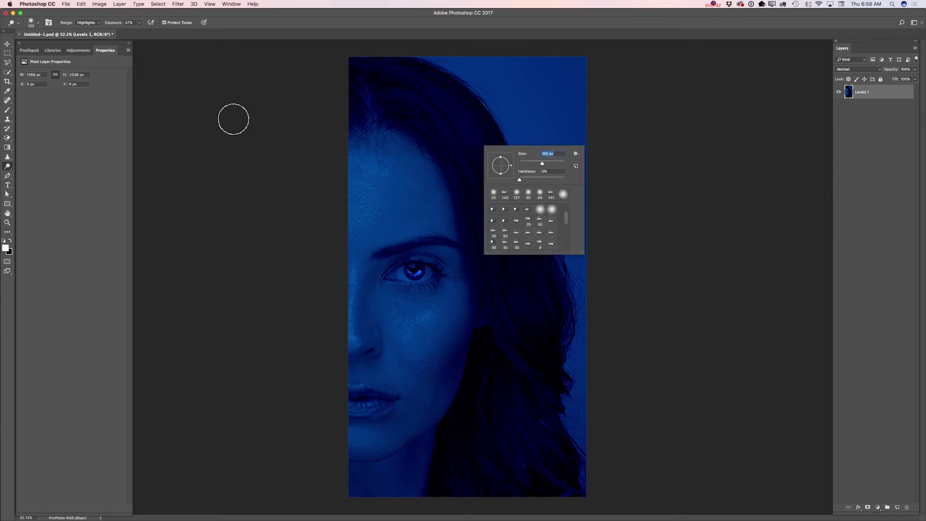
{"action": "left_click", "coordinate": [139, 24]}
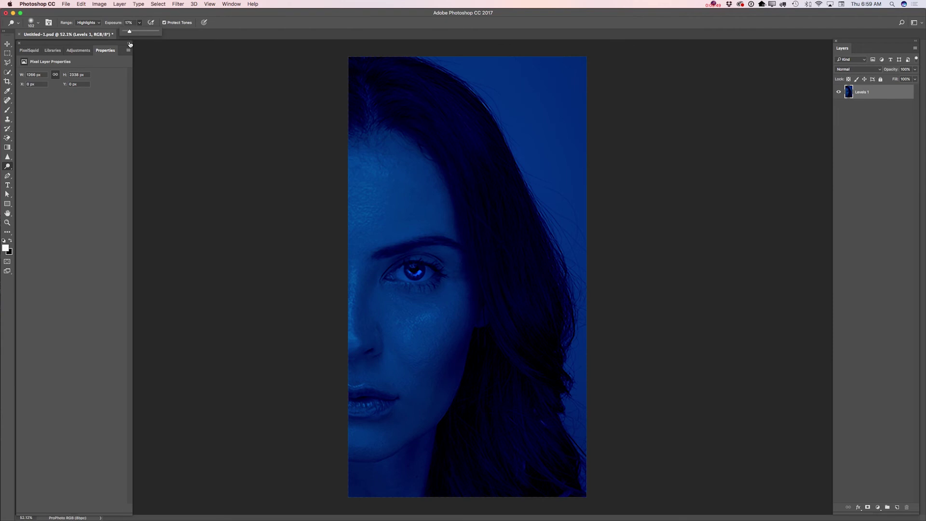
{"action": "left_click", "coordinate": [425, 109]}
- Switch the dodge range from Highlights to Shadows
{"action": "left_click", "coordinate": [101, 25]}
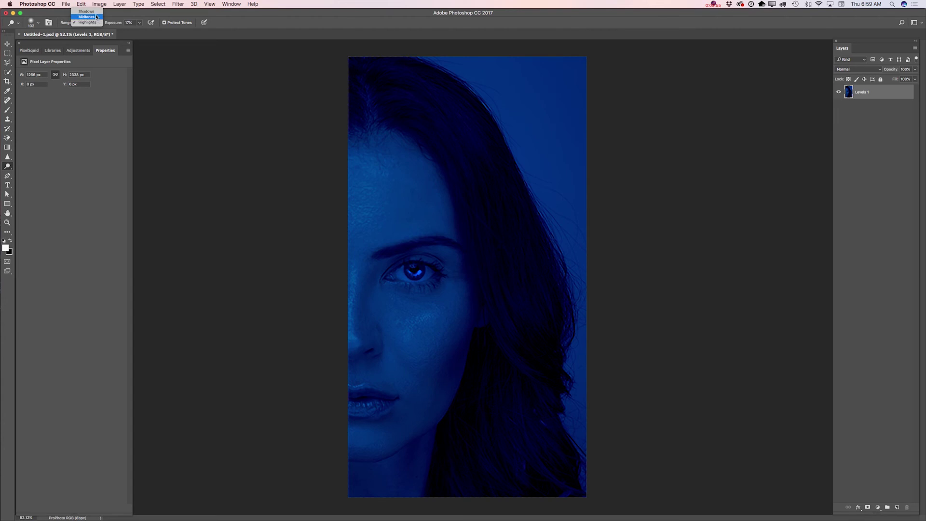
{"action": "left_click", "coordinate": [89, 10]}
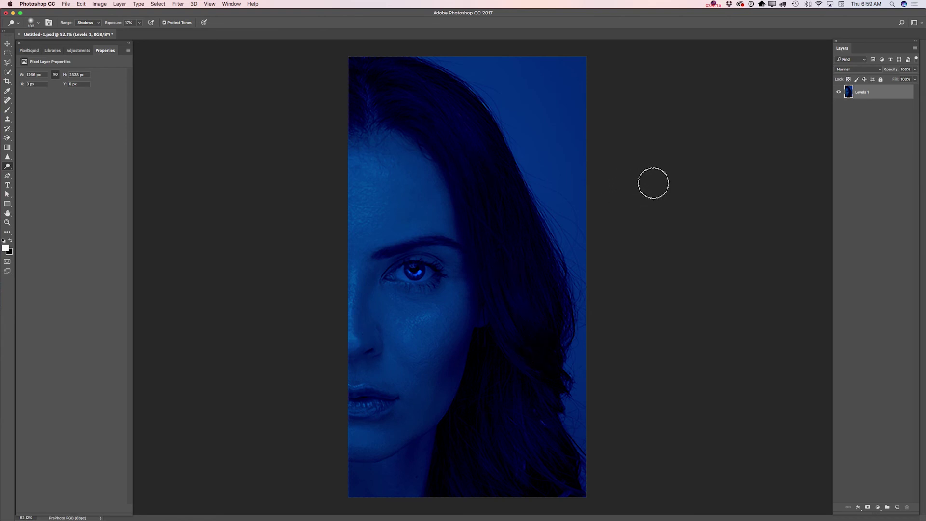
{"action": "left_click", "coordinate": [181, 6]}
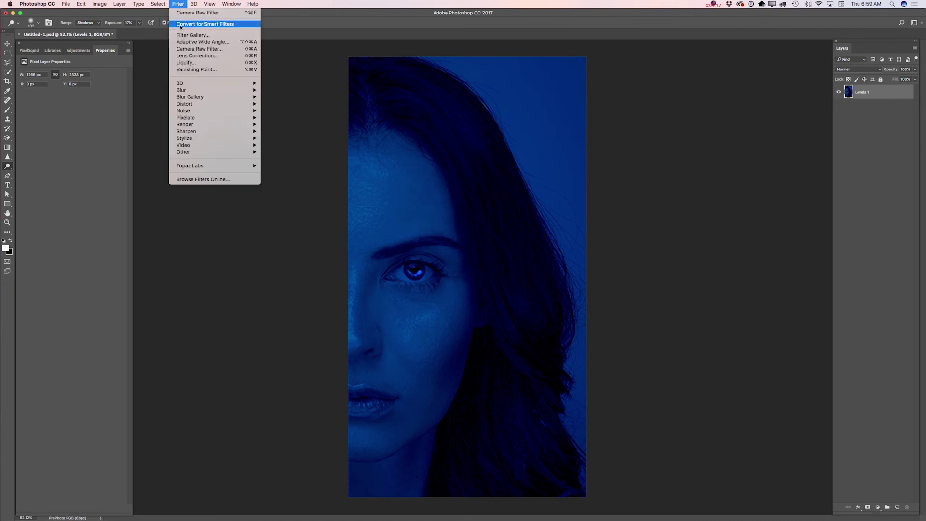
- Apply Camera Raw with Exposure -0.40 and Contrast -22, then add an empty layer
{"action": "left_click", "coordinate": [189, 50]}
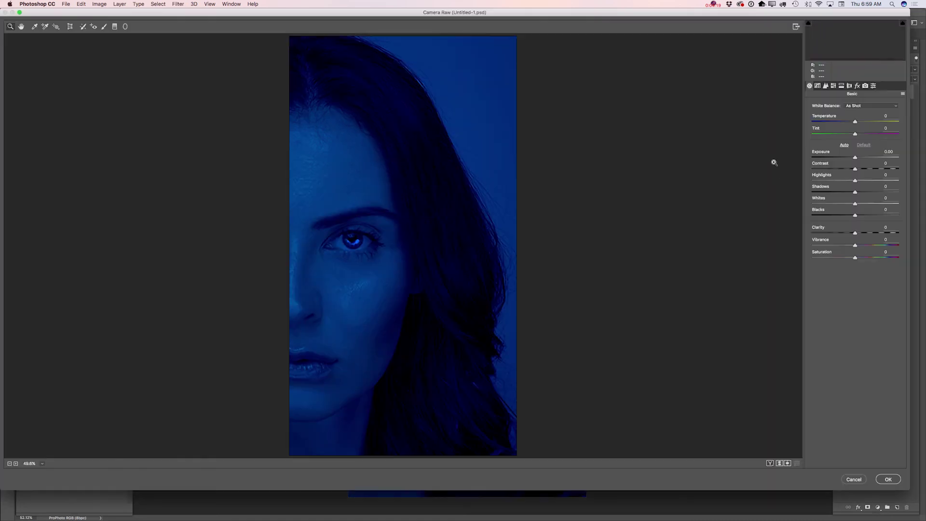
{"action": "left_click_drag", "start_coordinate": [857, 156], "coordinate": [851, 157]}
{"action": "left_click", "coordinate": [851, 158]}
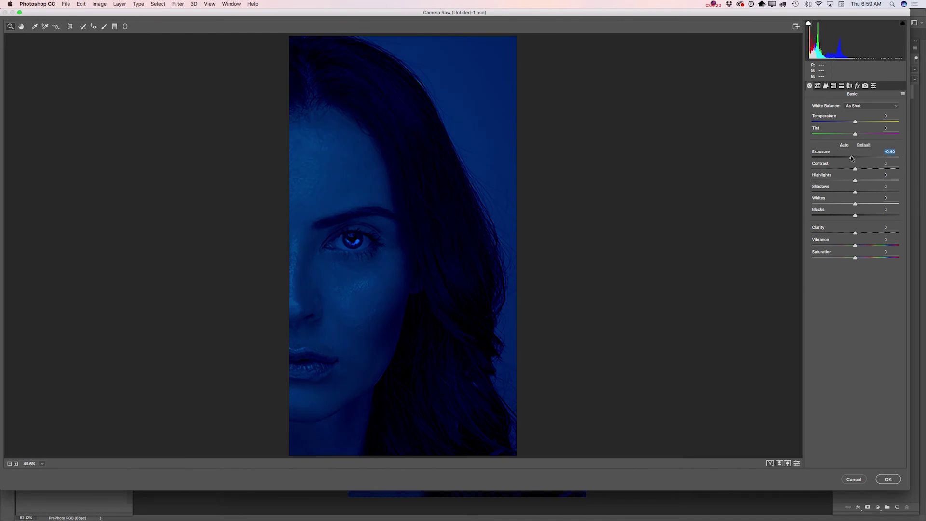
{"action": "left_click_drag", "start_coordinate": [854, 169], "coordinate": [845, 170]}
{"action": "left_click_drag", "start_coordinate": [845, 170], "coordinate": [852, 182]}
{"action": "left_click", "coordinate": [890, 480]}
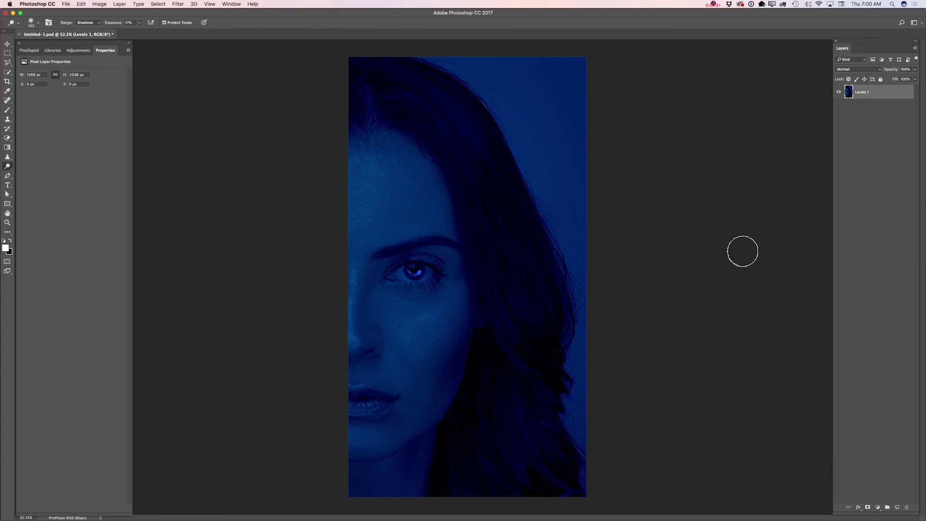
{"action": "left_click", "coordinate": [898, 507]}
- Load a spatter brush preset with 71% spacing and 36 px size
{"action": "left_click", "coordinate": [8, 110]}
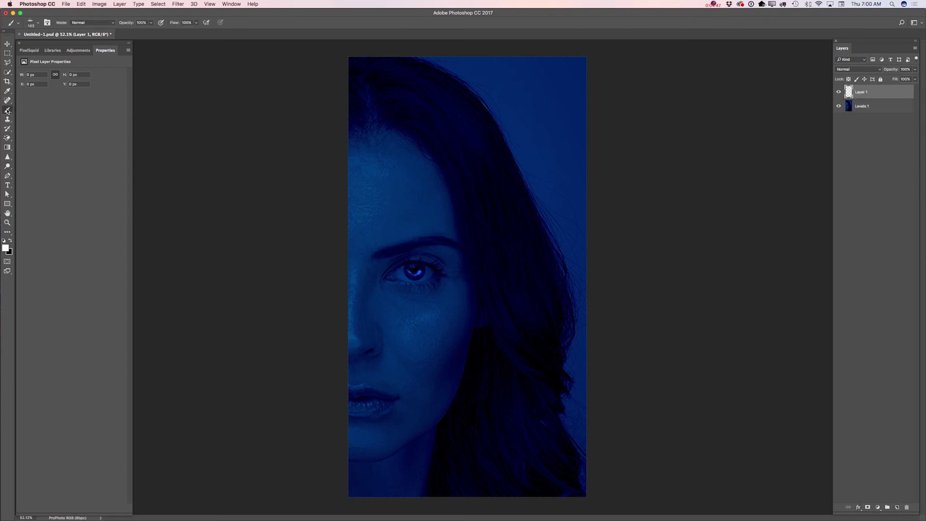
{"action": "left_click", "coordinate": [47, 23]}
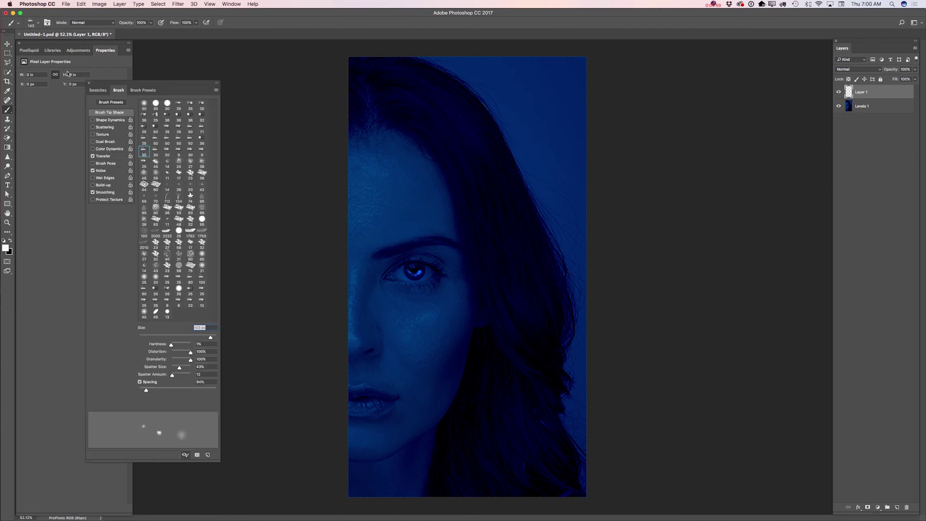
{"action": "left_click", "coordinate": [143, 90]}
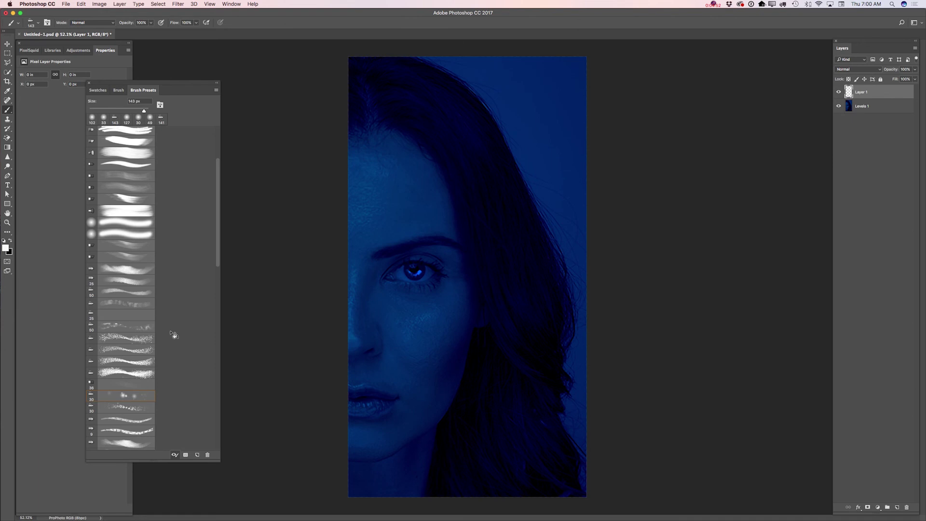
{"action": "left_click", "coordinate": [133, 397]}
{"action": "left_click", "coordinate": [118, 91]}
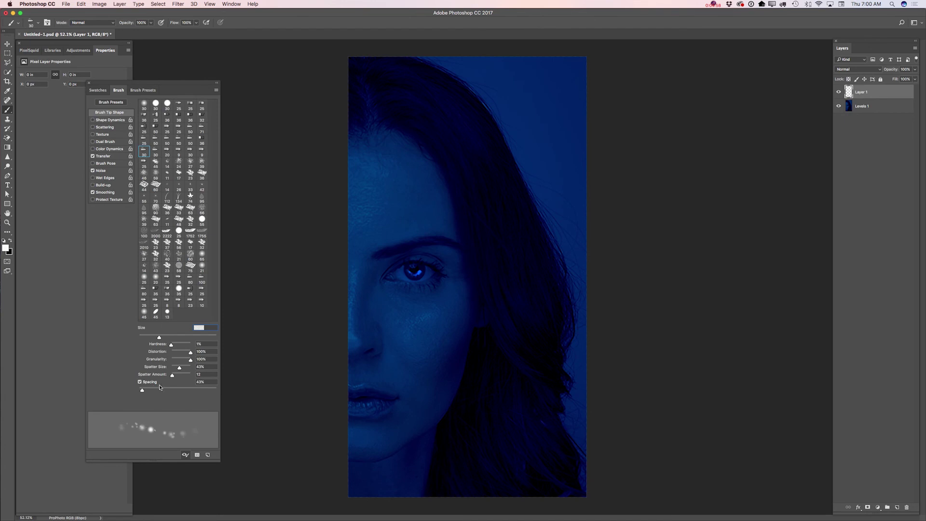
{"action": "left_click_drag", "start_coordinate": [142, 391], "coordinate": [160, 389]}
{"action": "left_click_drag", "start_coordinate": [155, 340], "coordinate": [159, 340]}
{"action": "key", "text": "F5"}
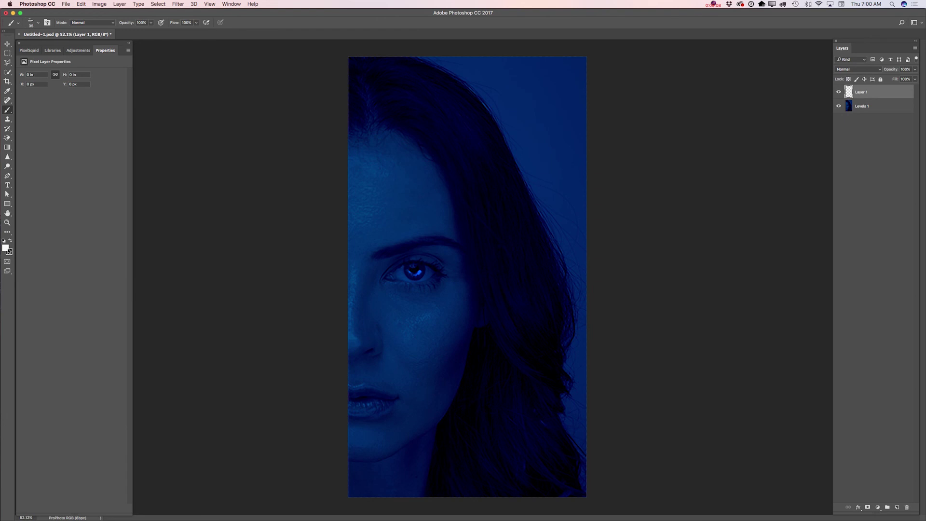
- Paint trial sparkle dabs around the top hairline
{"action": "mouse_move", "coordinate": [457, 180]}
{"action": "left_mouse_down"}
{"action": "mouse_move", "coordinate": [459, 135]}
{"action": "mouse_move", "coordinate": [473, 129]}
{"action": "left_mouse_up"}
{"action": "key", "text": "super+z"}
{"action": "left_click", "coordinate": [480, 99]}
{"action": "left_click", "coordinate": [520, 102]}
{"action": "left_click_drag", "start_coordinate": [530, 132], "coordinate": [537, 139]}
{"action": "left_click", "coordinate": [447, 124]}
{"action": "left_click", "coordinate": [420, 105]}
{"action": "left_click", "coordinate": [415, 115]}
- Enlarge the brush to 81 px and scatter sparkles over forehead, cheek and hair
{"action": "right_click", "coordinate": [535, 113]}
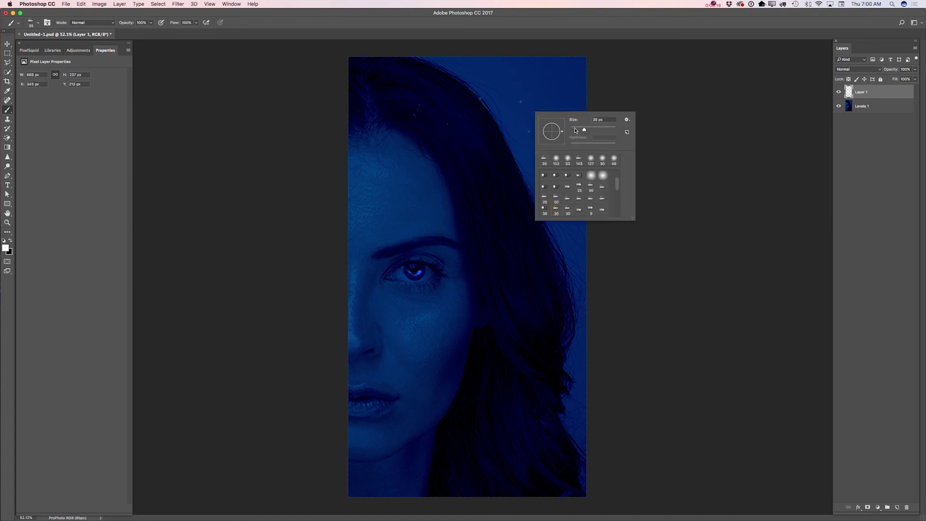
{"action": "left_click_drag", "start_coordinate": [603, 130], "coordinate": [590, 130]}
{"action": "left_click", "coordinate": [486, 166]}
{"action": "left_click", "coordinate": [490, 172]}
{"action": "left_click", "coordinate": [543, 223]}
{"action": "left_click", "coordinate": [419, 189]}
{"action": "left_click", "coordinate": [367, 144]}
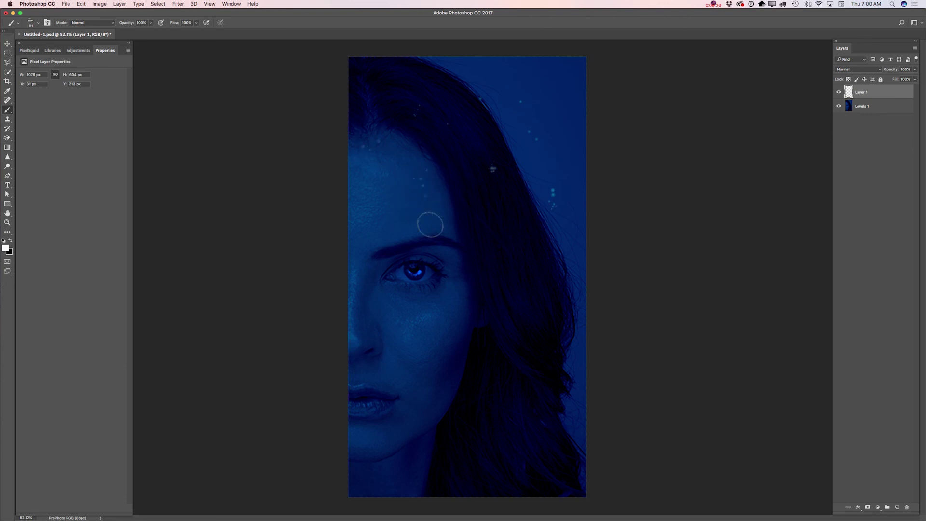
{"action": "left_click", "coordinate": [521, 347]}
{"action": "left_click", "coordinate": [394, 326]}
{"action": "left_click", "coordinate": [441, 349]}
{"action": "left_click", "coordinate": [372, 228]}
{"action": "left_click", "coordinate": [359, 275]}
{"action": "left_click", "coordinate": [430, 410]}
{"action": "left_click", "coordinate": [380, 461]}
{"action": "left_click", "coordinate": [523, 108]}
{"action": "left_click", "coordinate": [482, 119]}
{"action": "left_click", "coordinate": [501, 254]}
{"action": "left_click", "coordinate": [515, 206]}
{"action": "left_click", "coordinate": [538, 285]}
{"action": "left_click", "coordinate": [494, 372]}
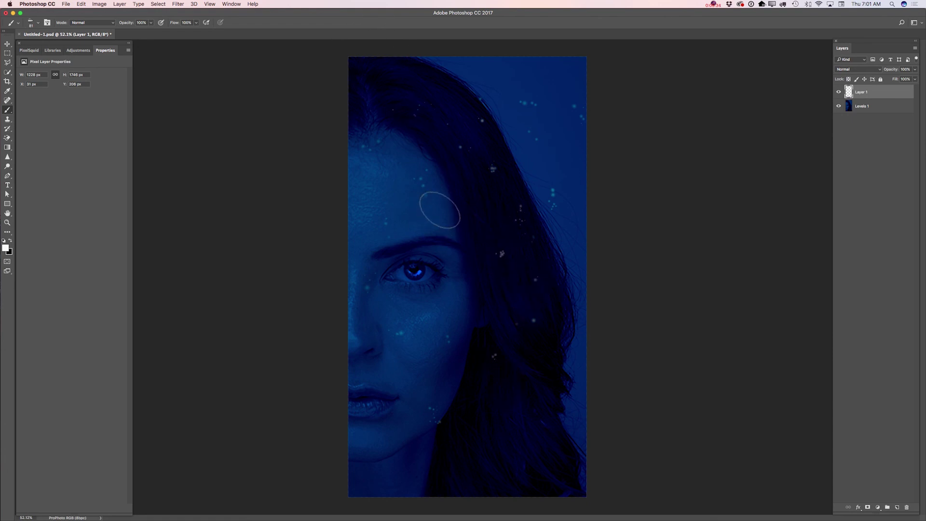
- Delete the sparkle layer and create a fresh empty Layer 1
{"action": "left_click", "coordinate": [916, 70]}
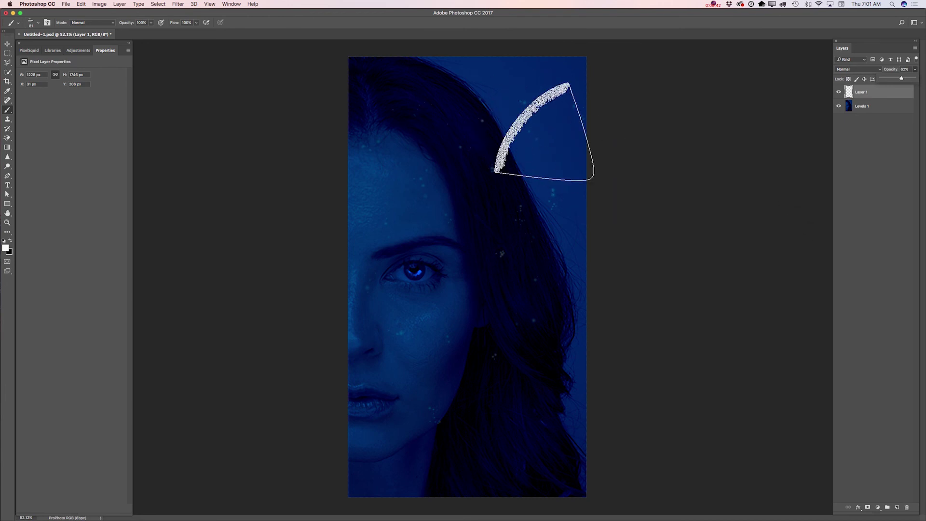
{"action": "left_click_drag", "start_coordinate": [891, 97], "coordinate": [907, 507]}
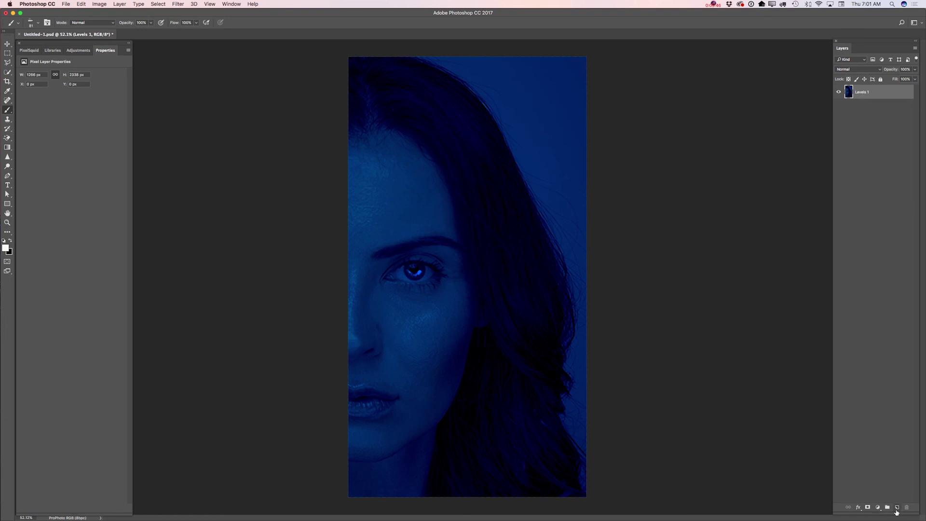
{"action": "left_click", "coordinate": [897, 508]}
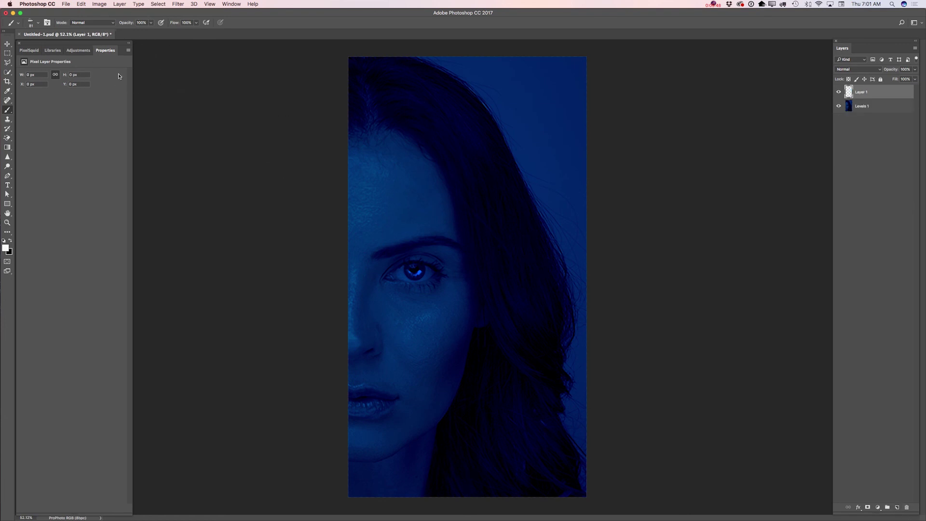
- Widen the brush spacing to 173%
{"action": "left_click", "coordinate": [47, 22]}
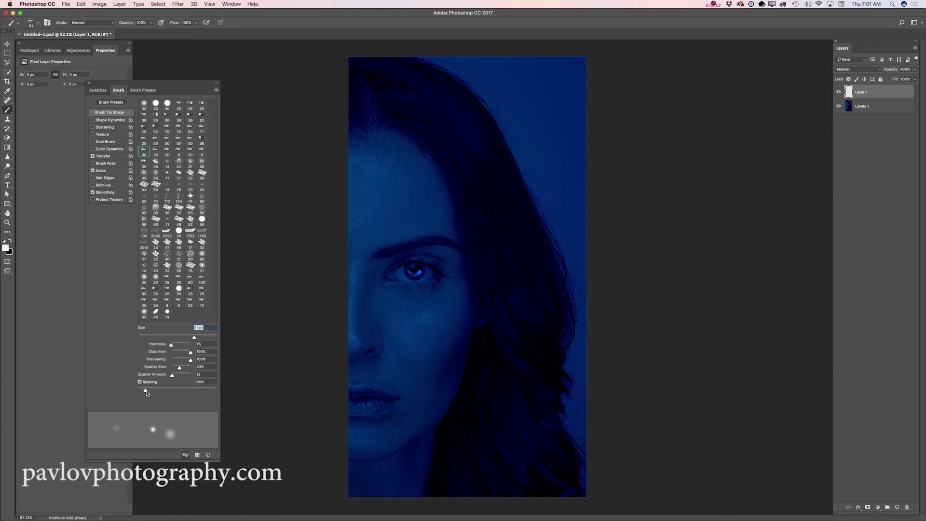
{"action": "left_click_drag", "start_coordinate": [144, 392], "coordinate": [155, 392]}
{"action": "left_click_drag", "start_coordinate": [153, 392], "coordinate": [151, 392]}
- Dab glowing dots over the hairline, hair, forehead and head top
{"action": "left_click", "coordinate": [512, 144]}
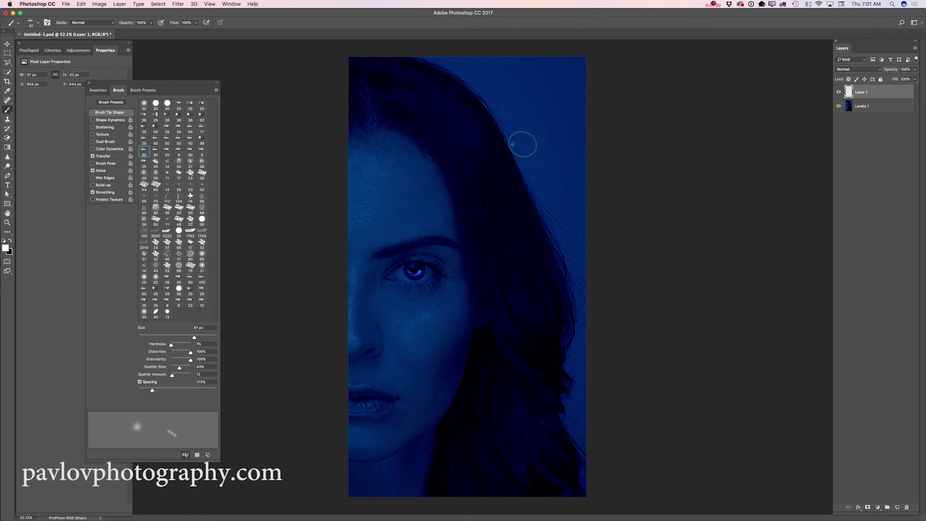
{"action": "left_click", "coordinate": [458, 116]}
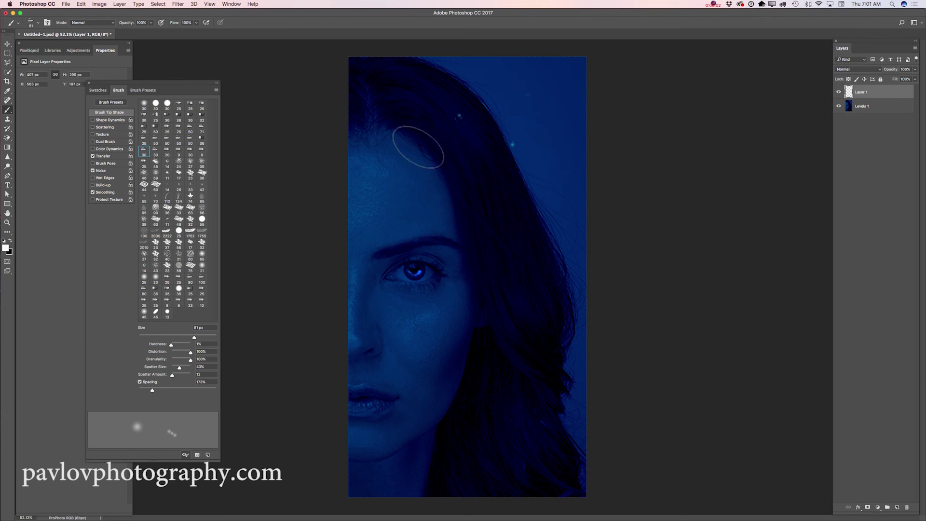
{"action": "left_click", "coordinate": [476, 183]}
{"action": "left_click", "coordinate": [406, 195]}
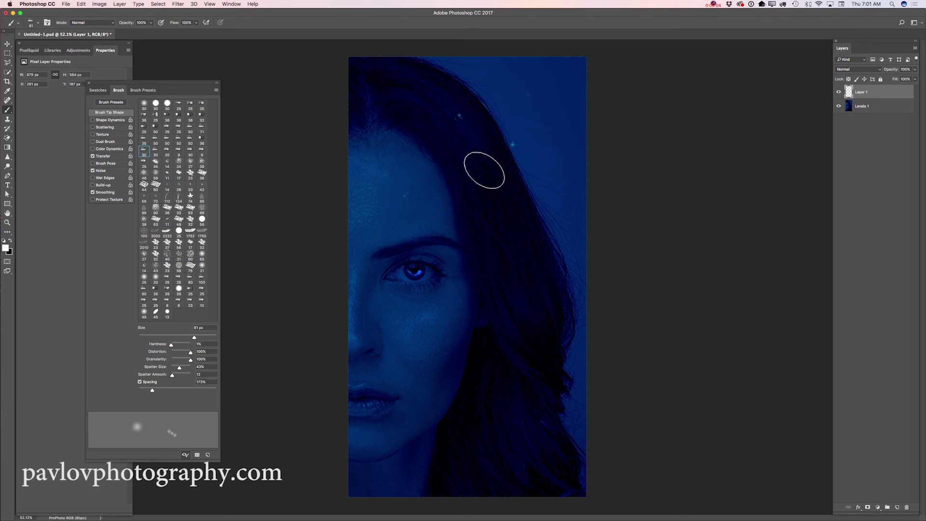
{"action": "left_click", "coordinate": [541, 224]}
{"action": "left_click", "coordinate": [538, 303]}
{"action": "left_click_drag", "start_coordinate": [375, 100], "coordinate": [451, 80]}
- Paint dot trails along the hair edge and cheek, then fade Layer 1 to 76% opacity
{"action": "right_click", "coordinate": [451, 164]}
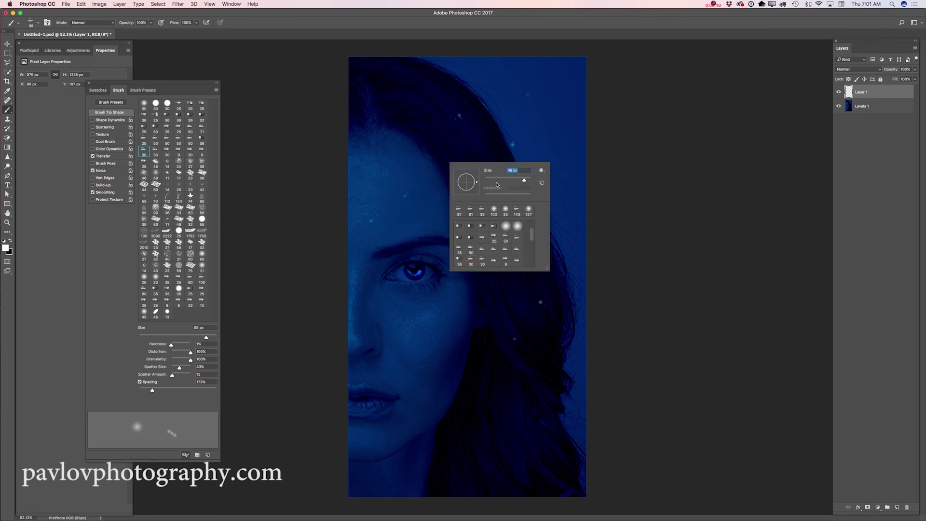
{"action": "left_click", "coordinate": [410, 126]}
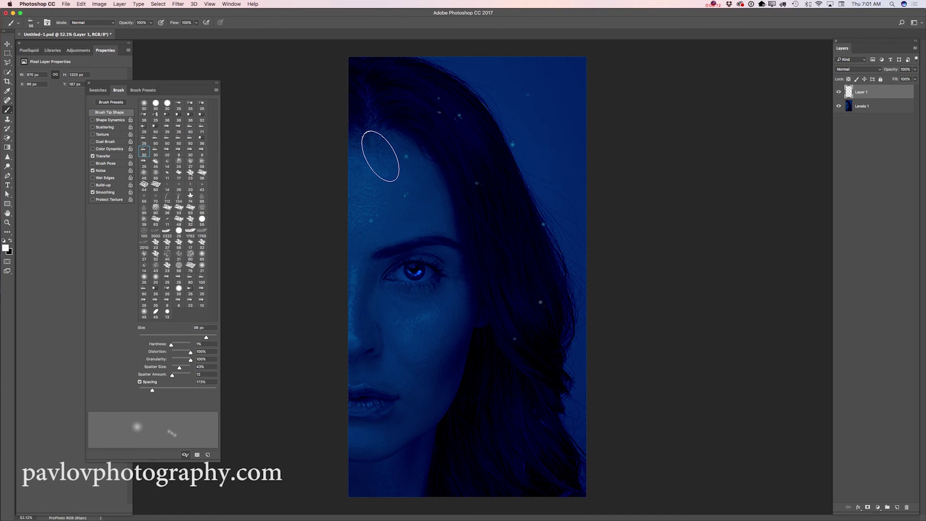
{"action": "left_click_drag", "start_coordinate": [596, 211], "coordinate": [569, 178]}
{"action": "mouse_move", "coordinate": [434, 416]}
{"action": "left_mouse_down"}
{"action": "mouse_move", "coordinate": [399, 345]}
{"action": "mouse_move", "coordinate": [372, 363]}
{"action": "mouse_move", "coordinate": [359, 317]}
{"action": "mouse_move", "coordinate": [360, 267]}
{"action": "left_mouse_up"}
{"action": "mouse_move", "coordinate": [416, 381]}
{"action": "left_mouse_down"}
{"action": "mouse_move", "coordinate": [507, 432]}
{"action": "mouse_move", "coordinate": [502, 458]}
{"action": "mouse_move", "coordinate": [418, 474]}
{"action": "left_mouse_up"}
{"action": "left_click_drag", "start_coordinate": [494, 234], "coordinate": [529, 248]}
{"action": "left_click_drag", "start_coordinate": [429, 120], "coordinate": [361, 93]}
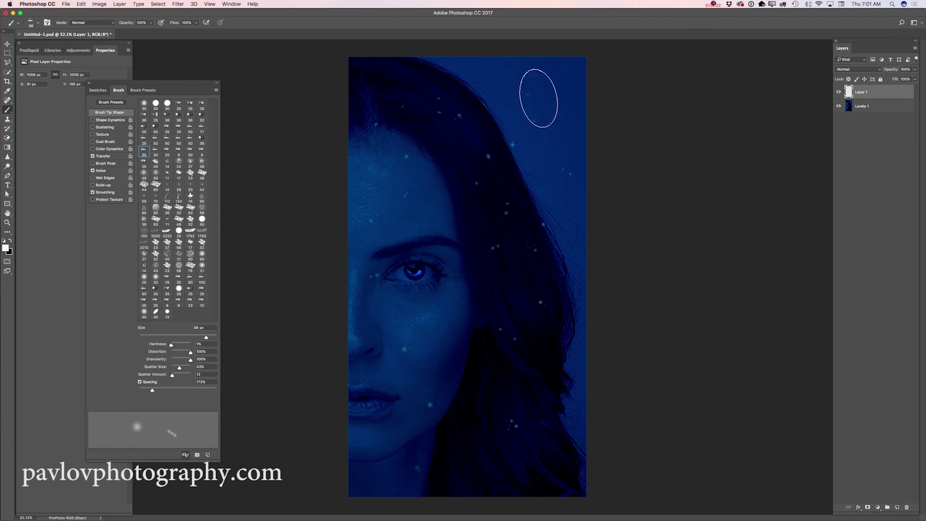
{"action": "left_click", "coordinate": [571, 137]}
{"action": "left_click", "coordinate": [915, 72]}
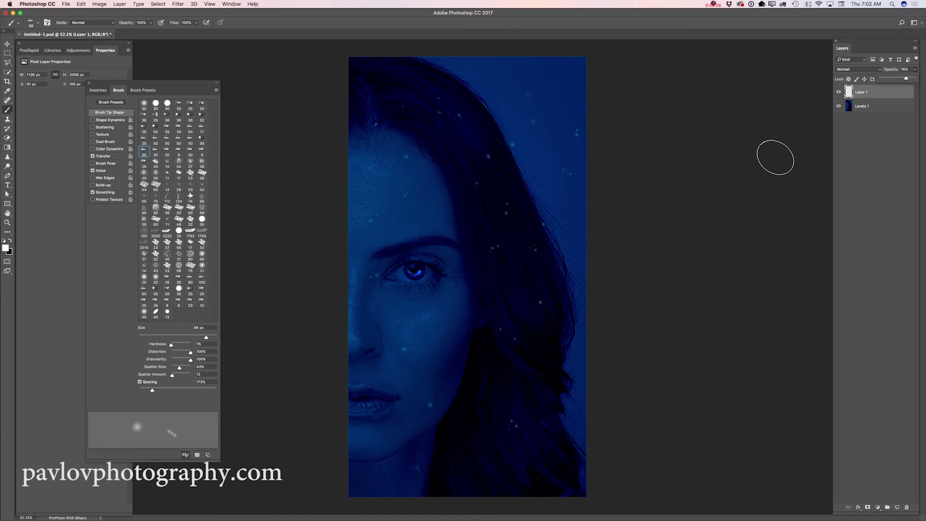
{"action": "left_click", "coordinate": [89, 84]}
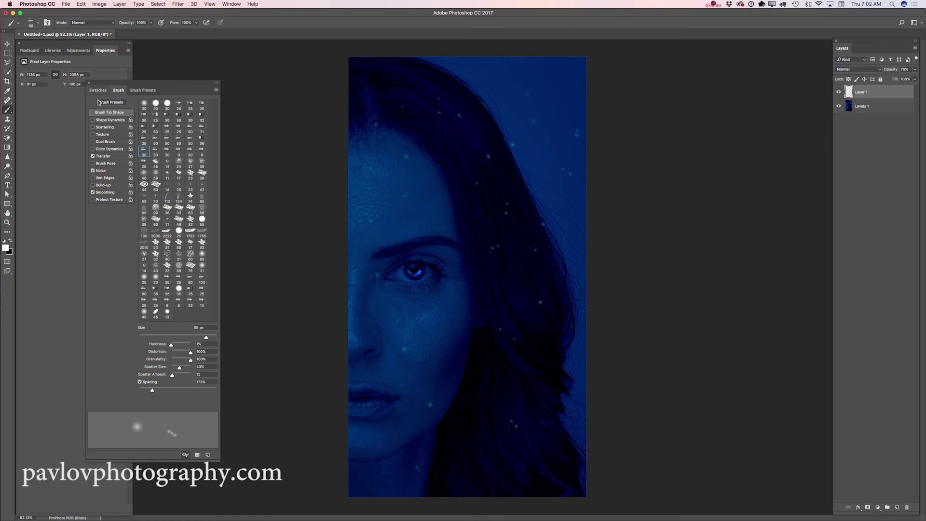
- Close the floating Brush panel to show the sparkle-dotted blue portrait
{"action": "left_click", "coordinate": [90, 84]}
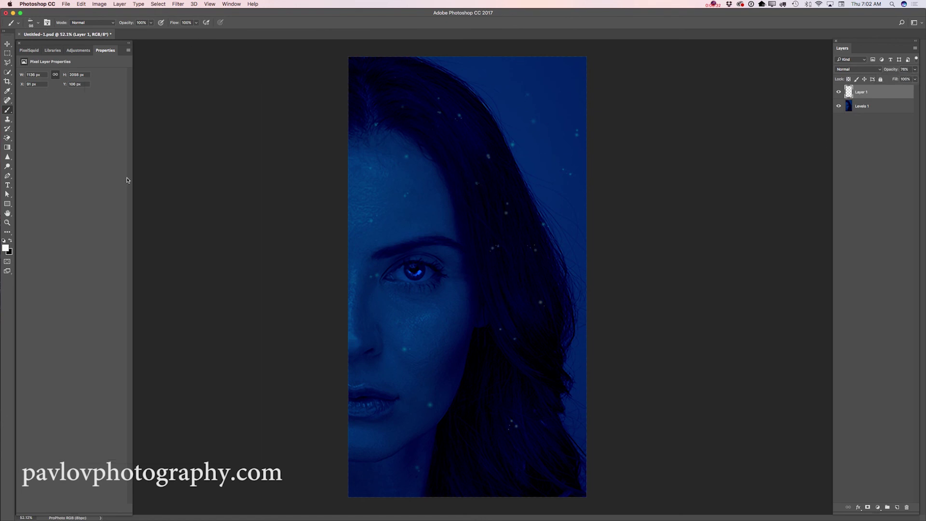